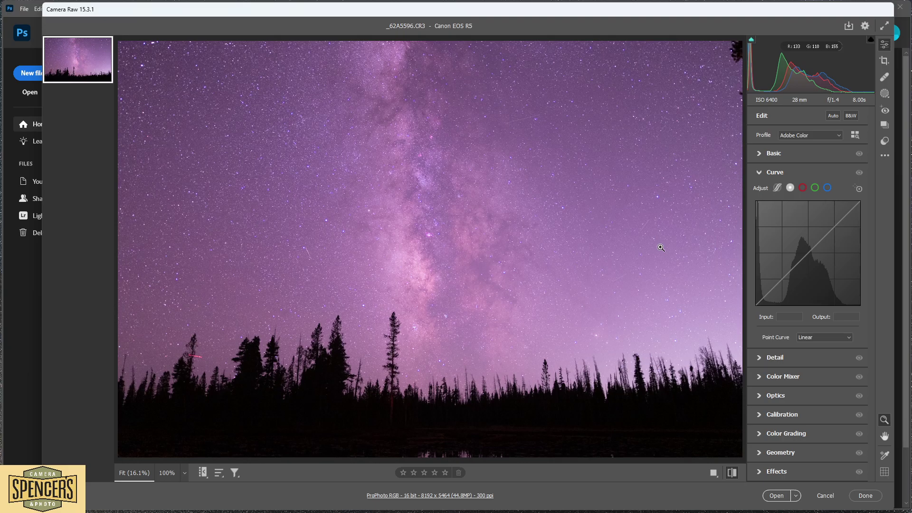
Expand the Basic panel, pick the White Balance eyedropper, and zoom into the star field
click(762, 157)
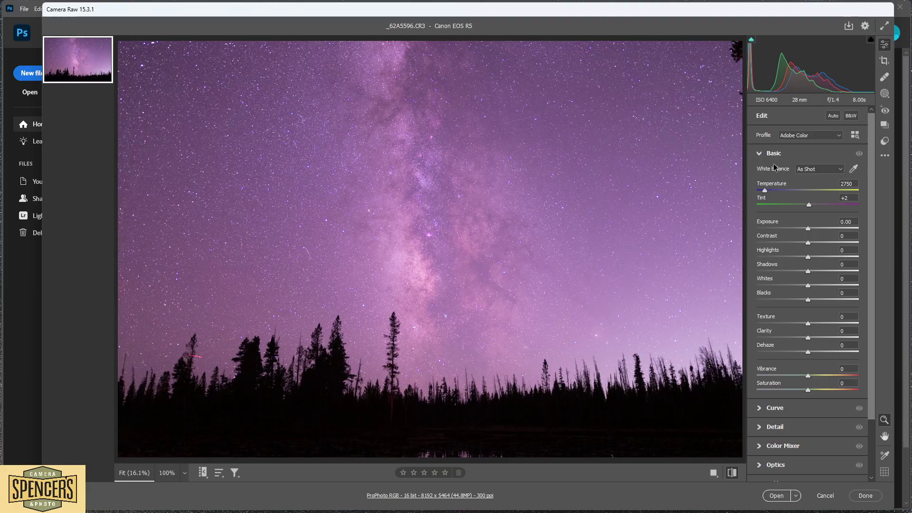
click(853, 169)
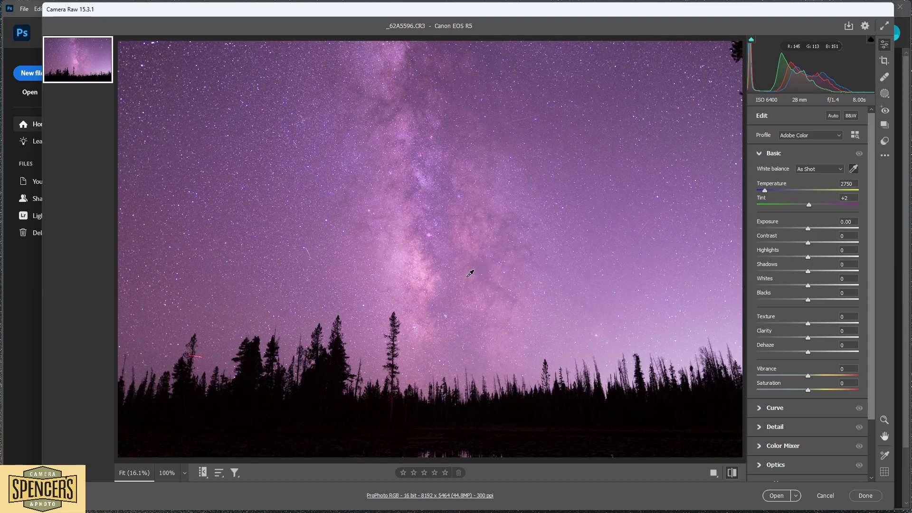
scroll(441, 258, up, 3)
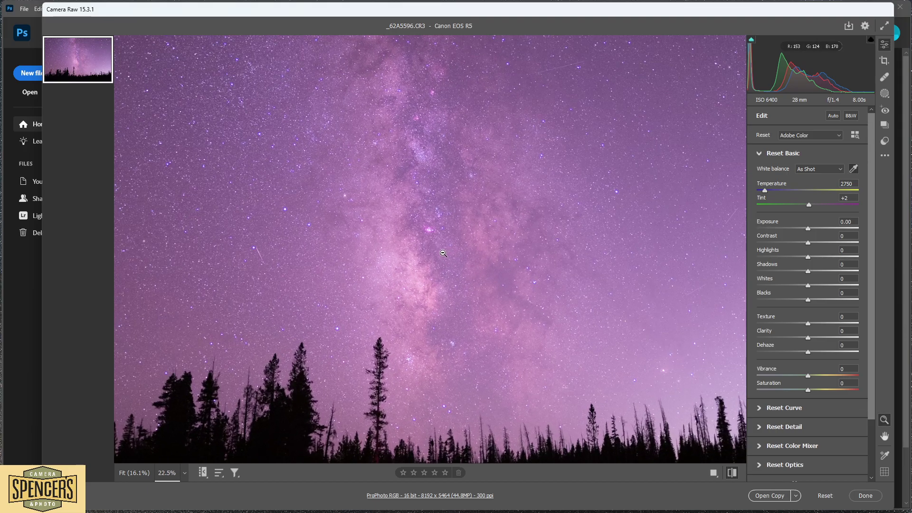
scroll(441, 258, up, 4)
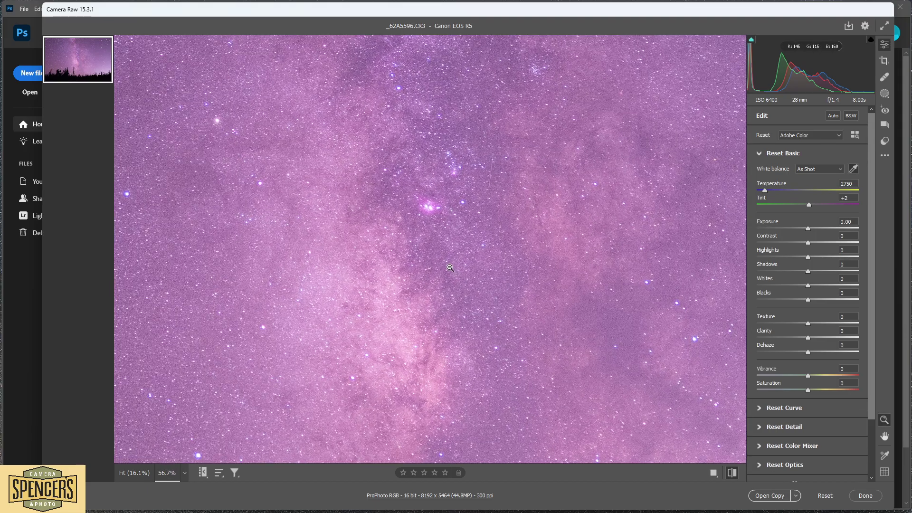
scroll(450, 267, up, 1)
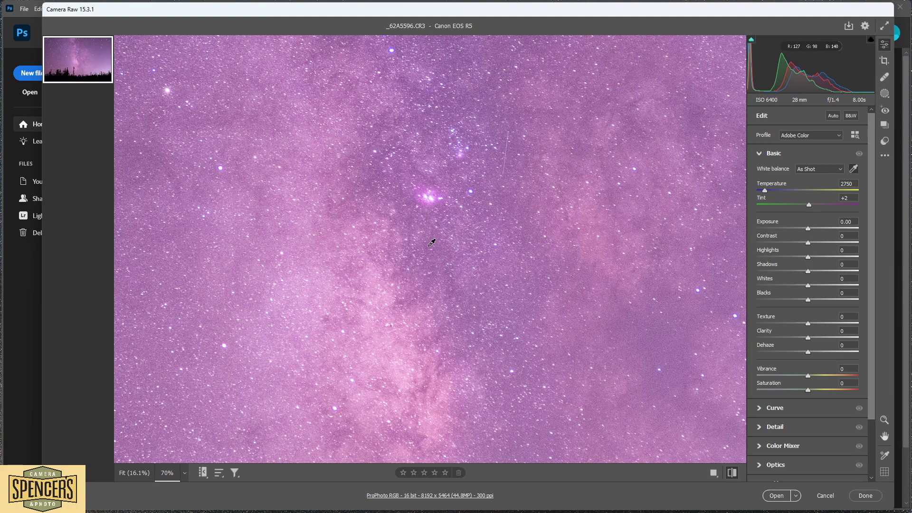
Sample white balance from a neutral sky patch for Temperature 2250, Tint -51, then fit the photo
click(440, 244)
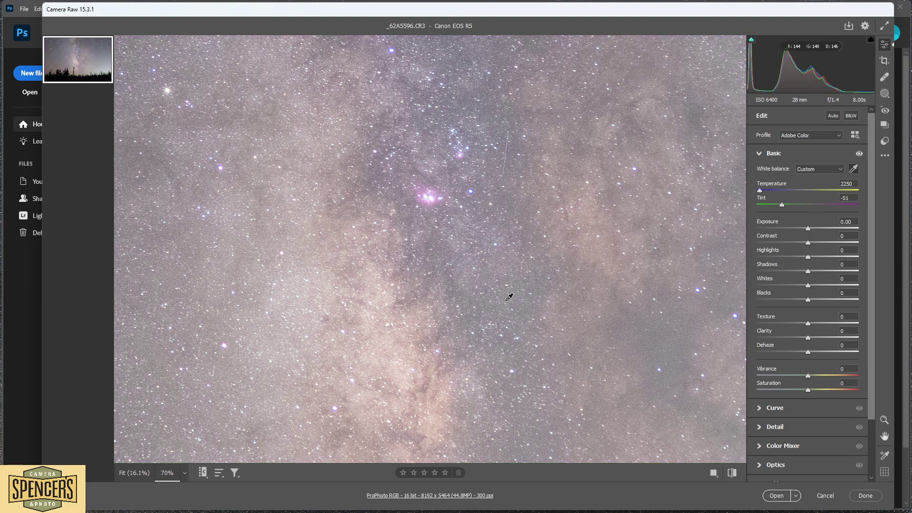
alt+click(470, 300)
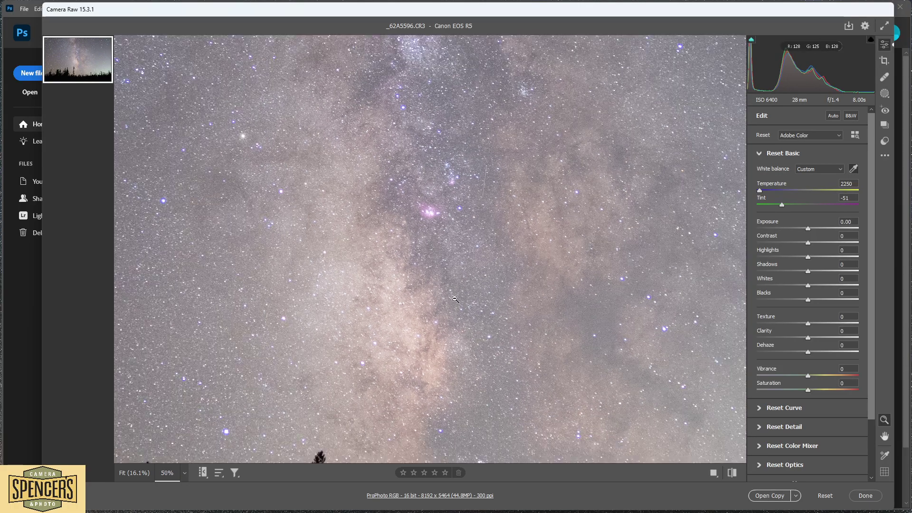
alt+click(455, 299)
alt+click(458, 300)
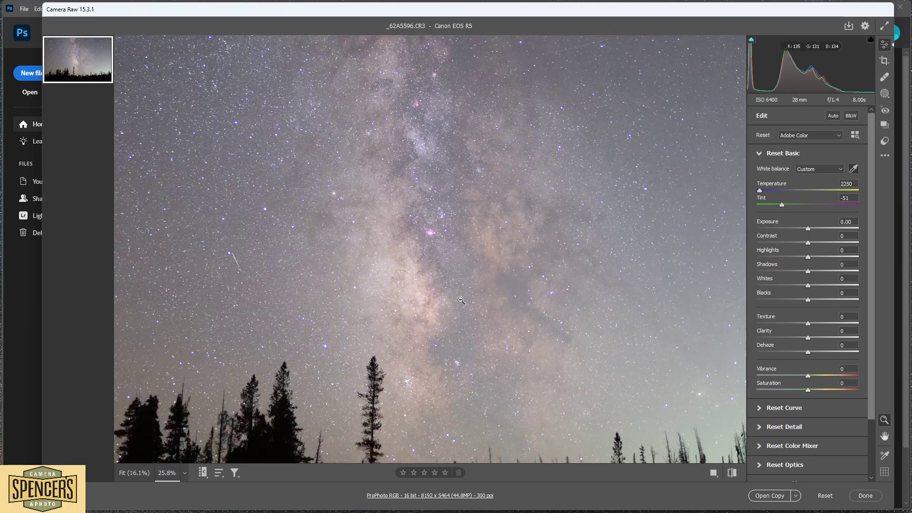
alt+click(461, 300)
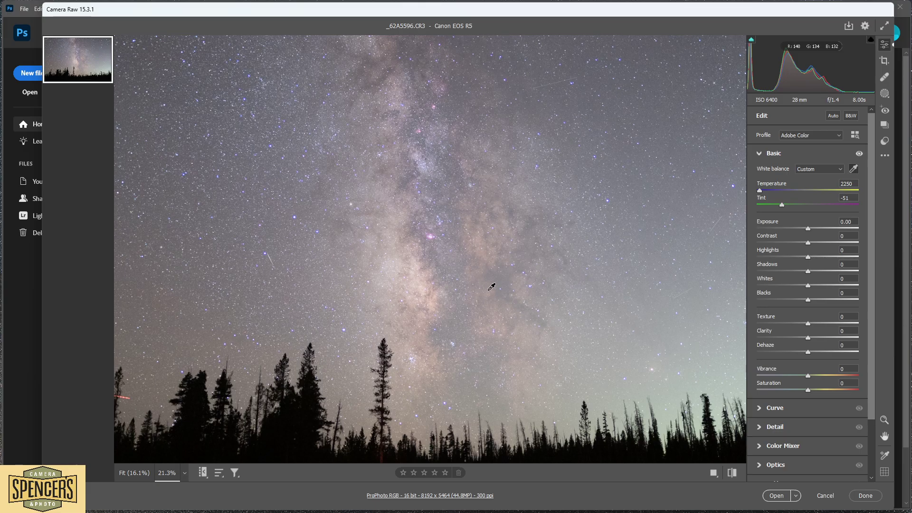
click(884, 419)
alt+click(439, 253)
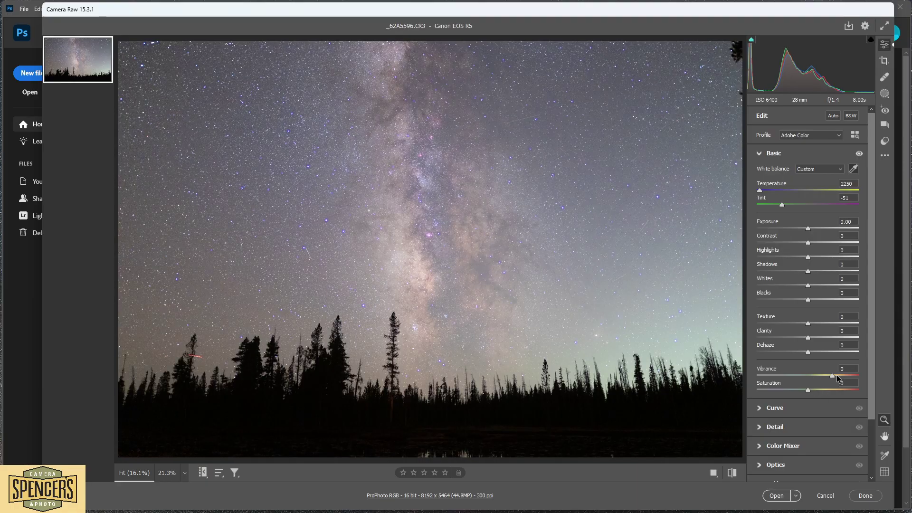
Drag both Vibrance and Saturation up to +100
drag(832, 375, 860, 375)
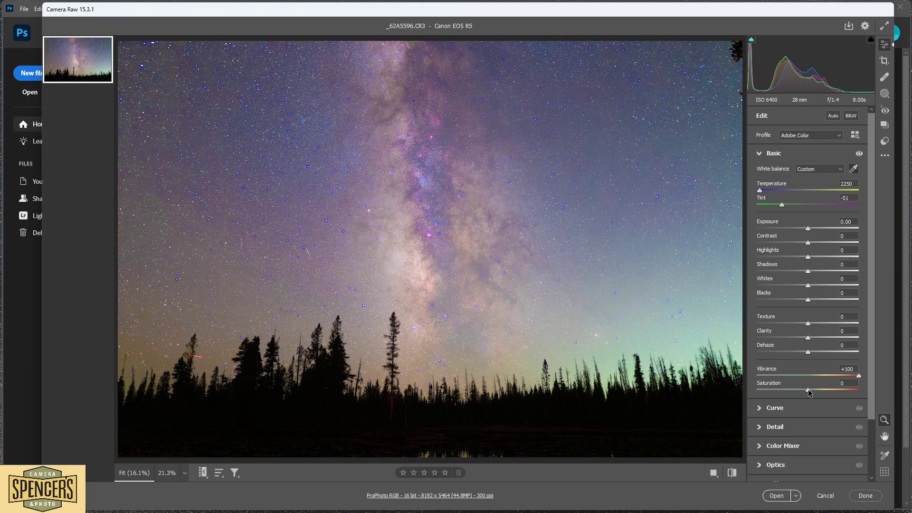
drag(807, 389, 859, 391)
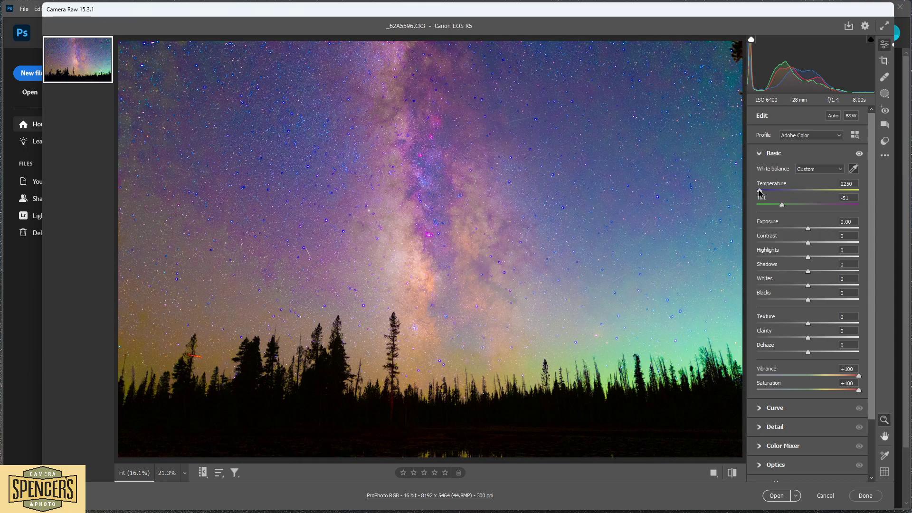
Cool Temperature to 2000, then nudge it back up to settle at 2150
drag(759, 191, 757, 192)
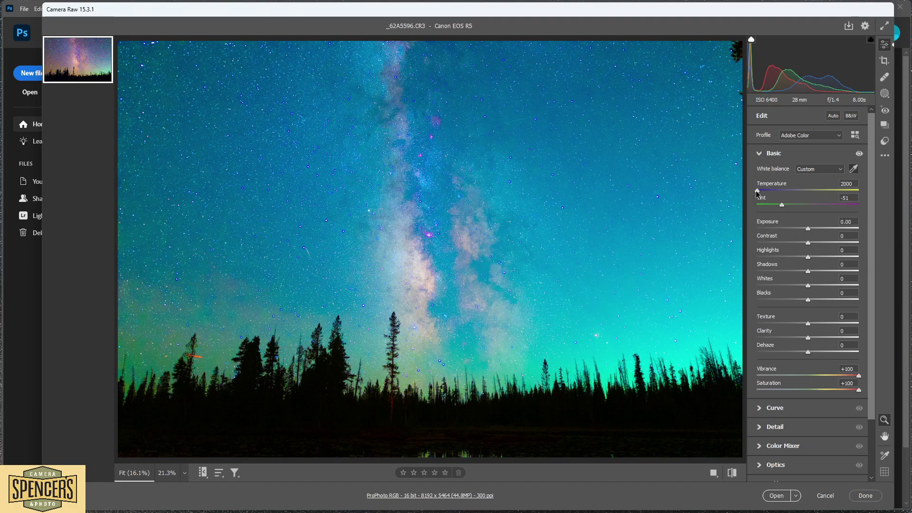
drag(756, 192, 758, 192)
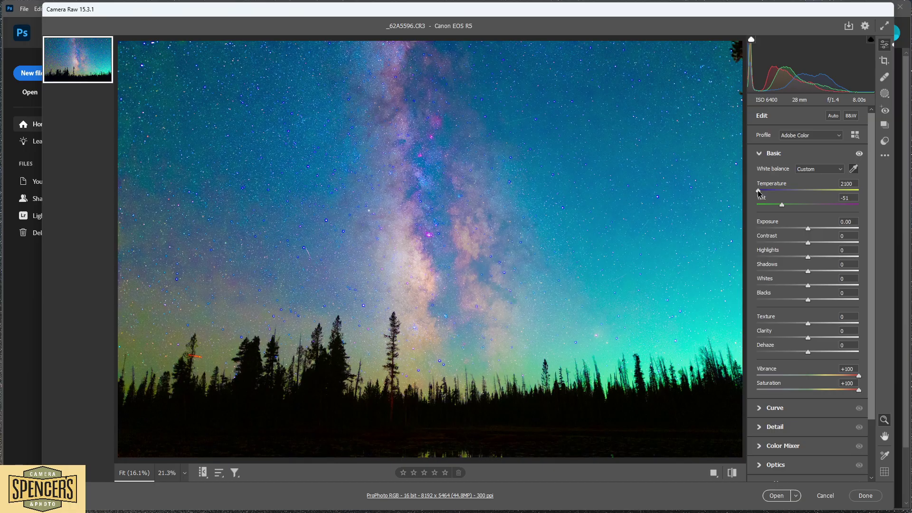
drag(758, 190, 759, 191)
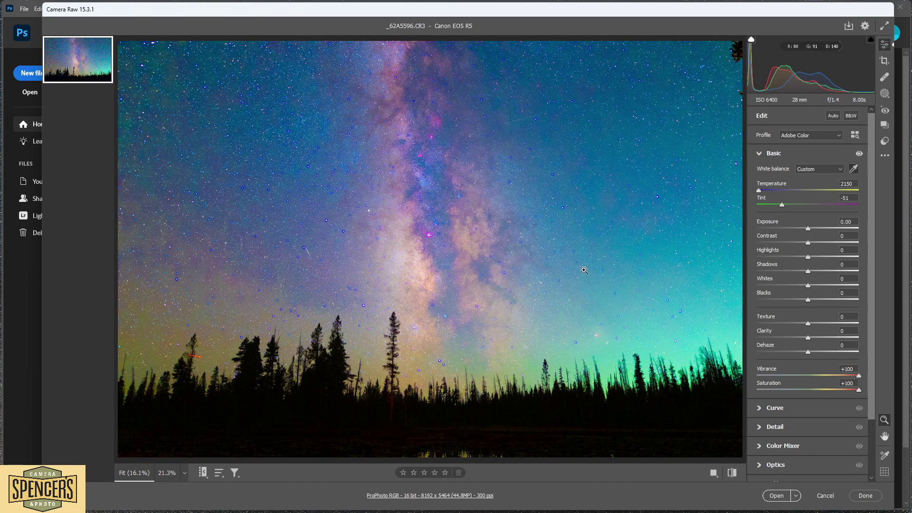
Set Tint to -45 and drop Vibrance and Saturation to +6 each
drag(782, 206, 785, 206)
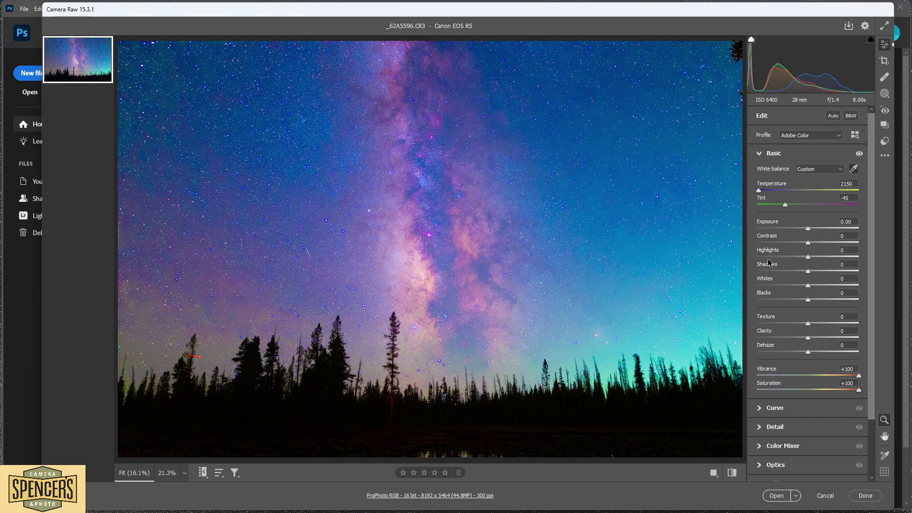
click(810, 374)
click(810, 387)
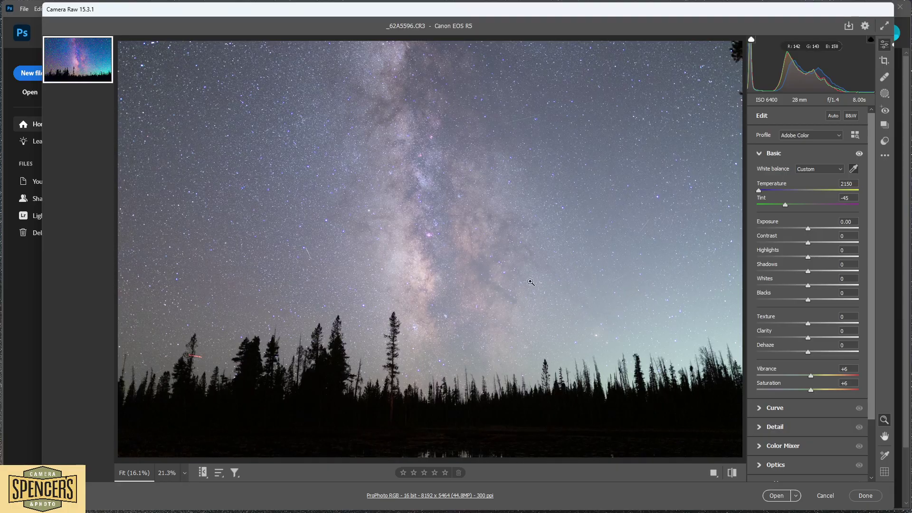
Reset Saturation to 0, set Vibrance to +48, and expand the Curve panel
double_click(810, 389)
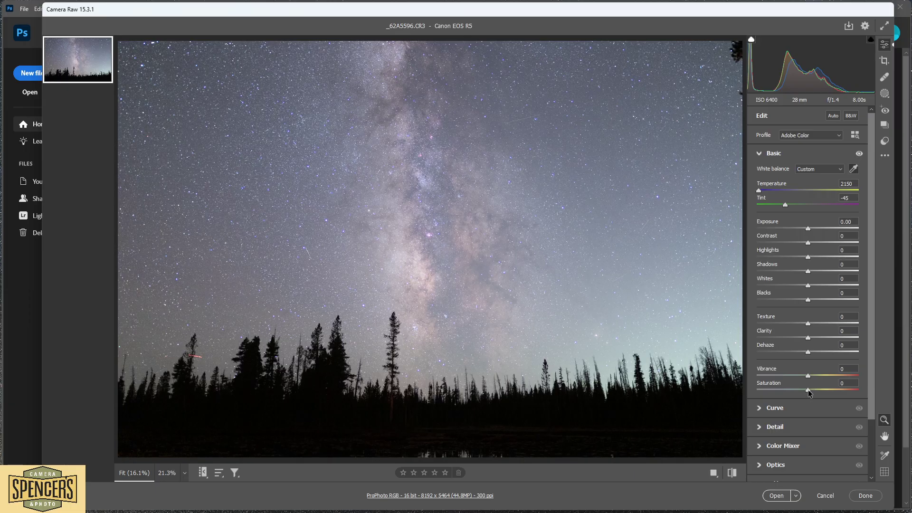
drag(808, 377, 828, 374)
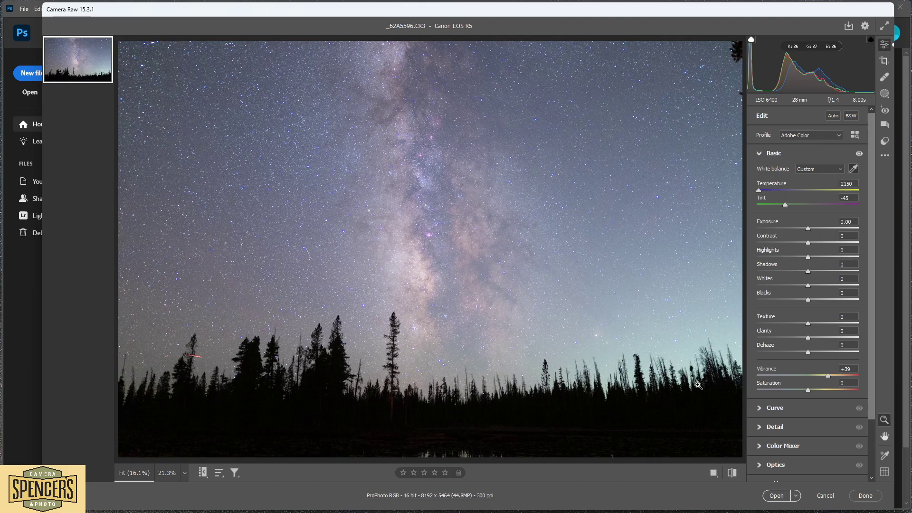
click(759, 408)
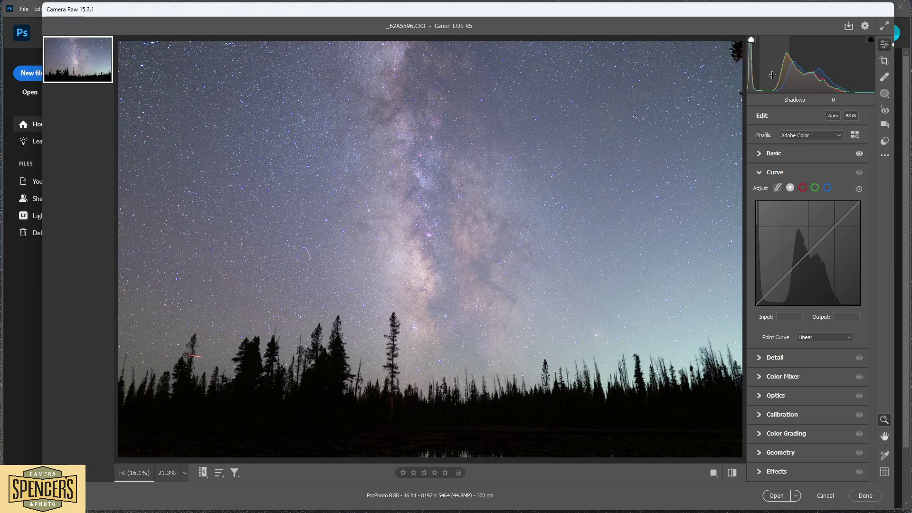
Pull the Red channel curve down with a midtone point at input 156, output 106
click(802, 188)
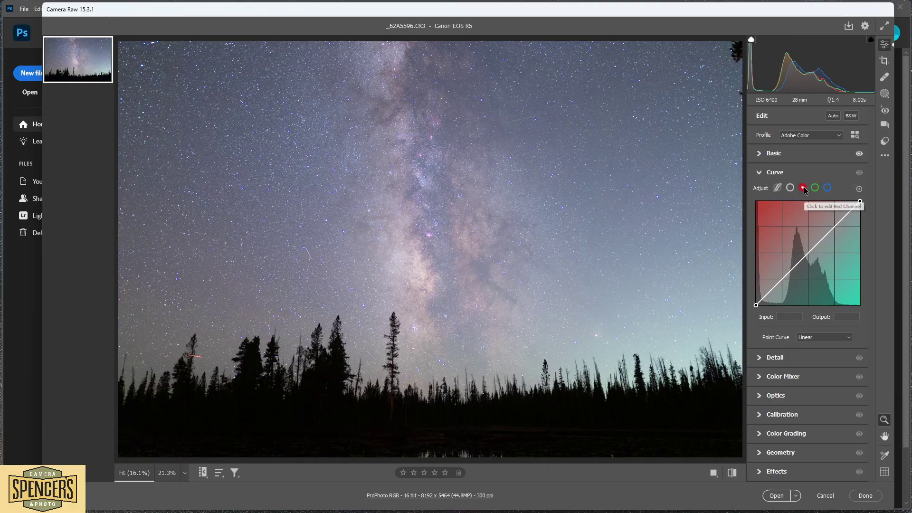
click(808, 254)
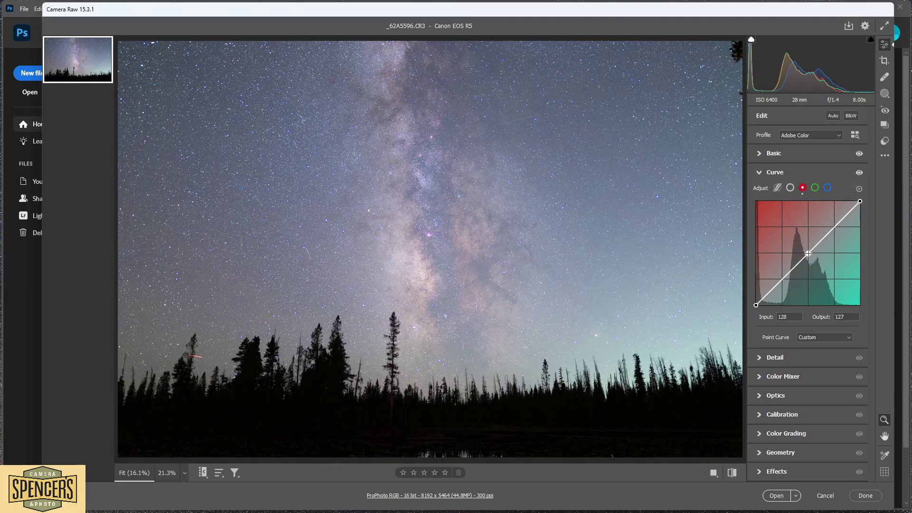
drag(808, 253, 820, 263)
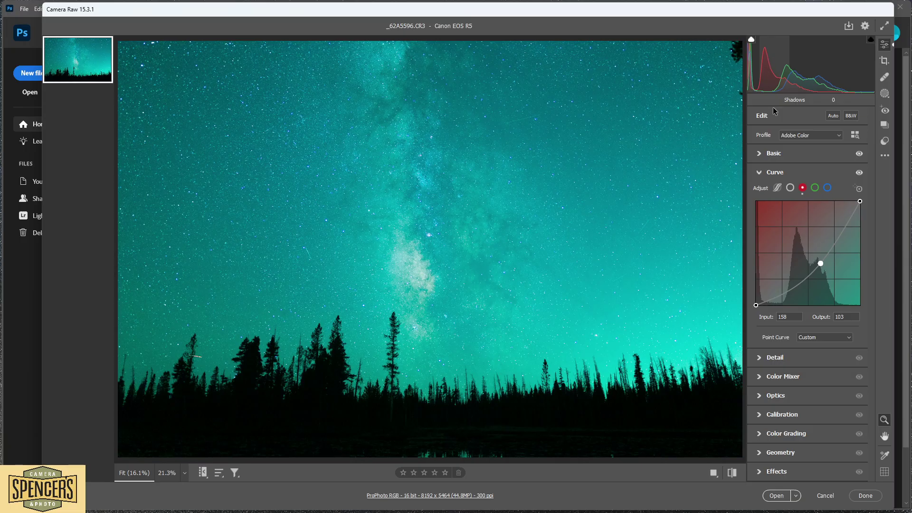
click(819, 262)
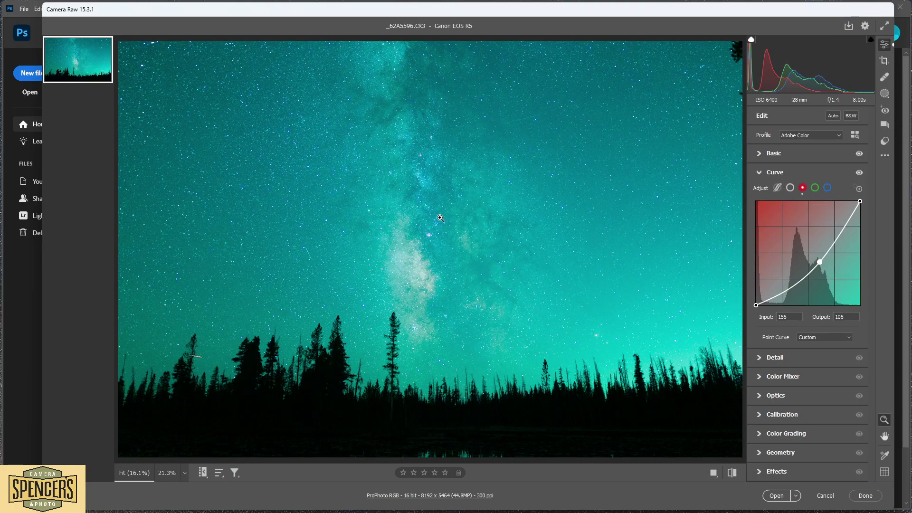
Pull the Green channel curve down to a midtone point at input 154, output 103
click(815, 188)
drag(808, 254, 817, 260)
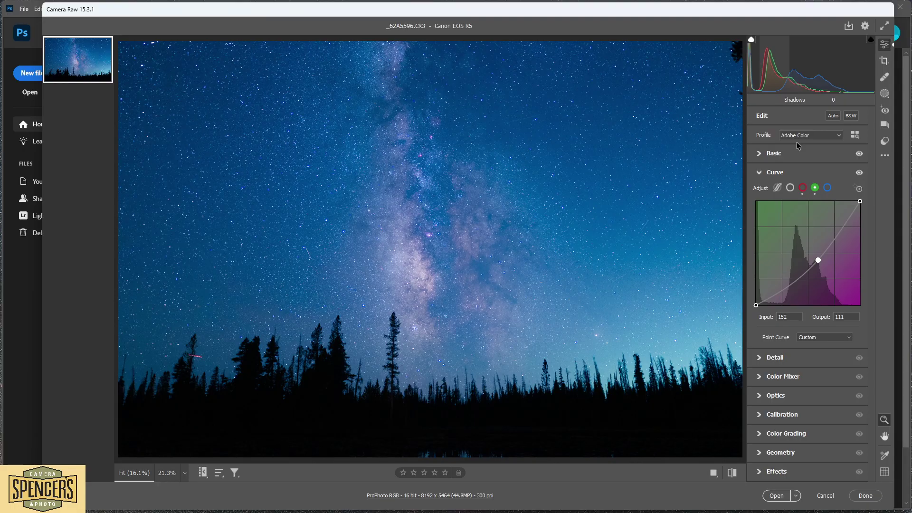
drag(817, 260, 818, 263)
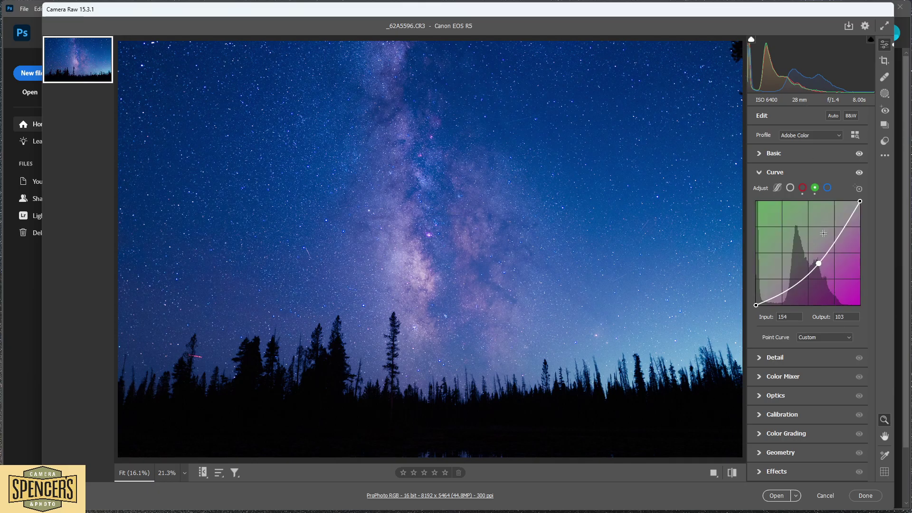
click(827, 189)
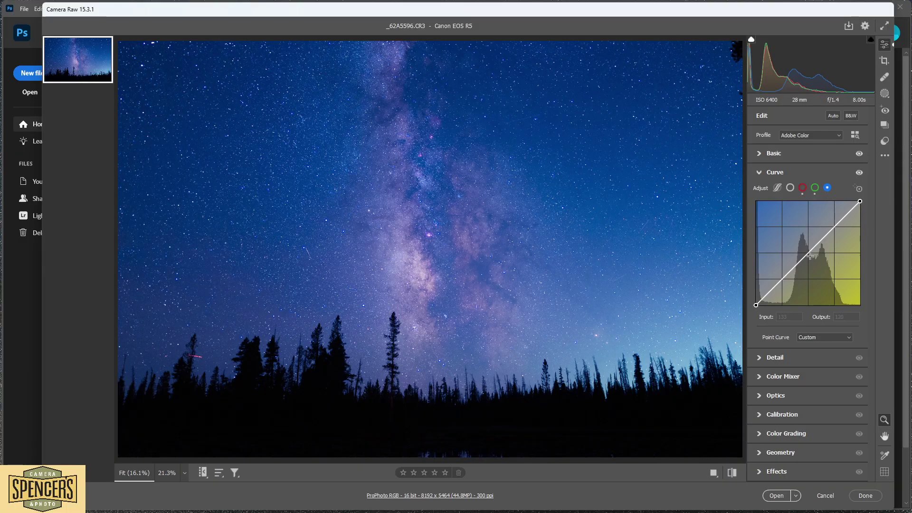
Drag a Blue channel midtone point down to input 158, output 103
drag(807, 253, 820, 263)
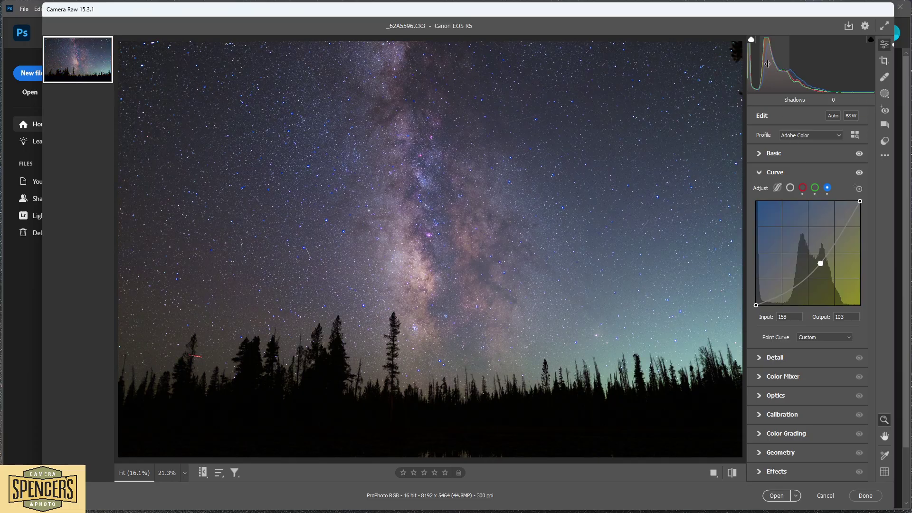